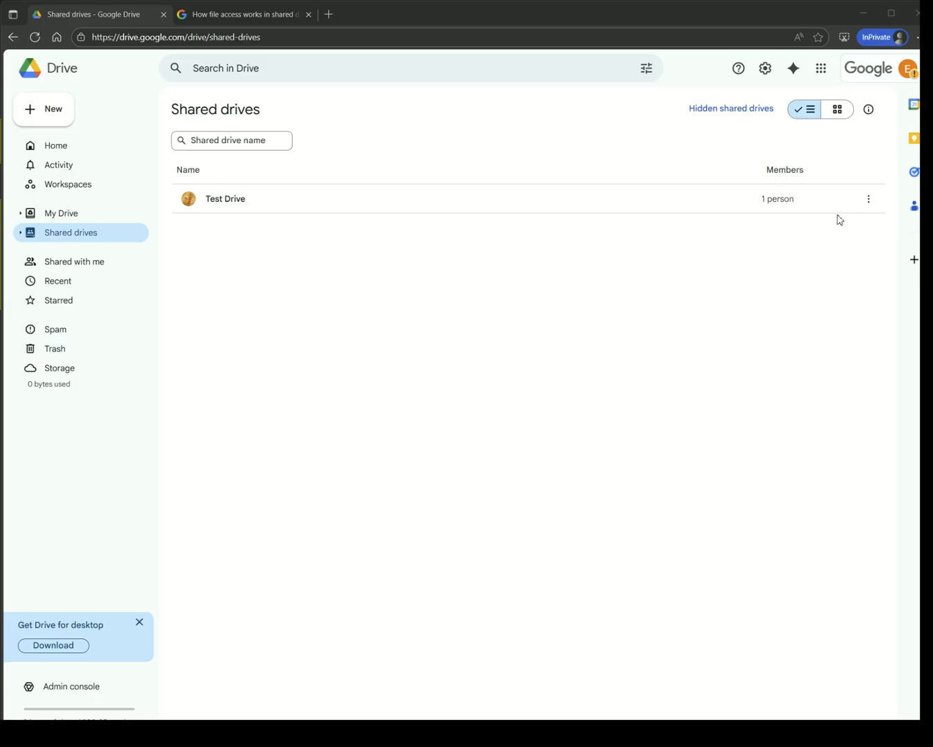
View the member list of the Test Drive shared drive and close it without changes
click(867, 199)
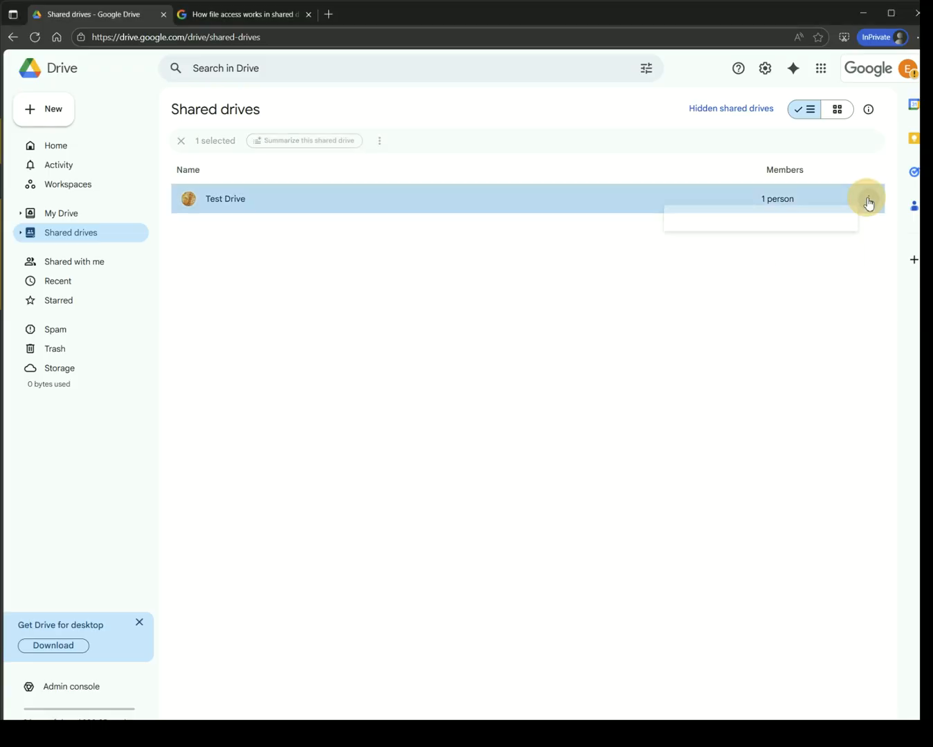
click(735, 224)
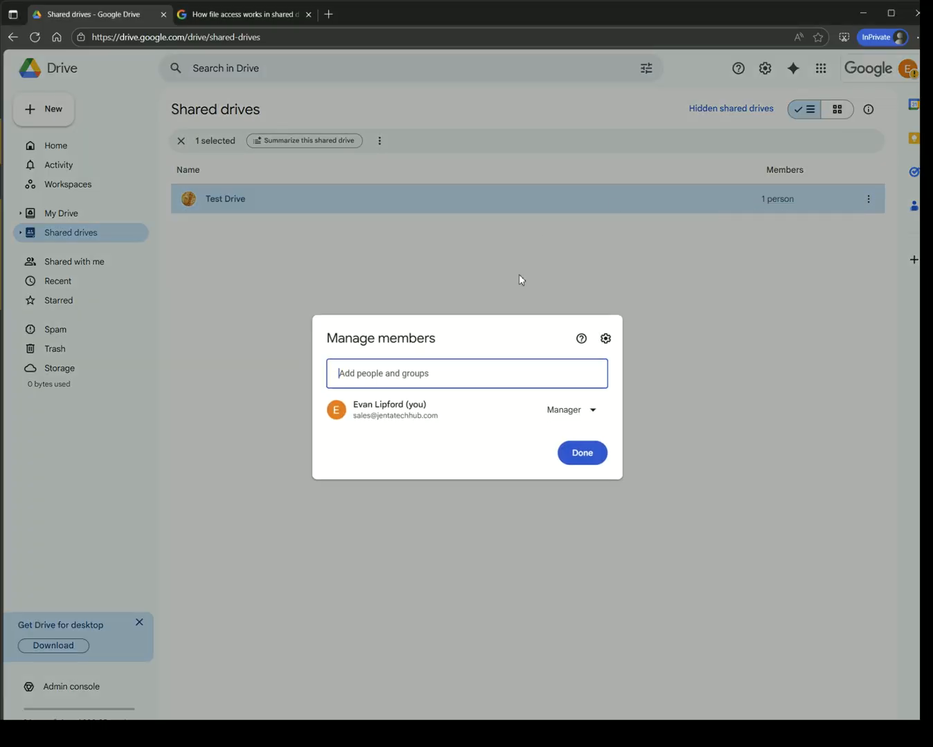
click(820, 202)
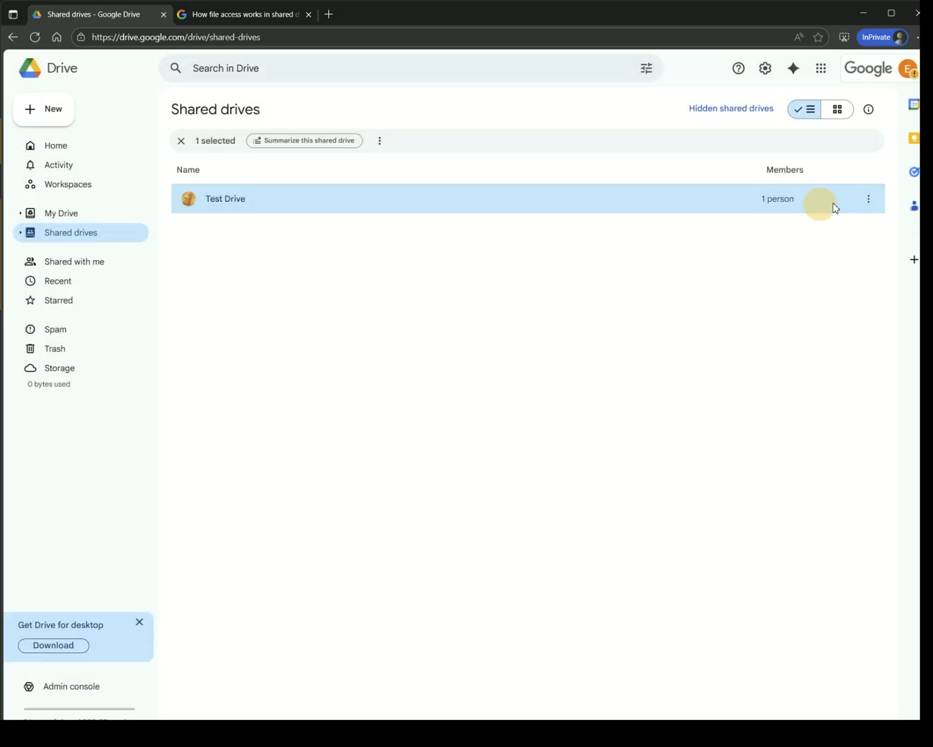
click(870, 209)
click(773, 227)
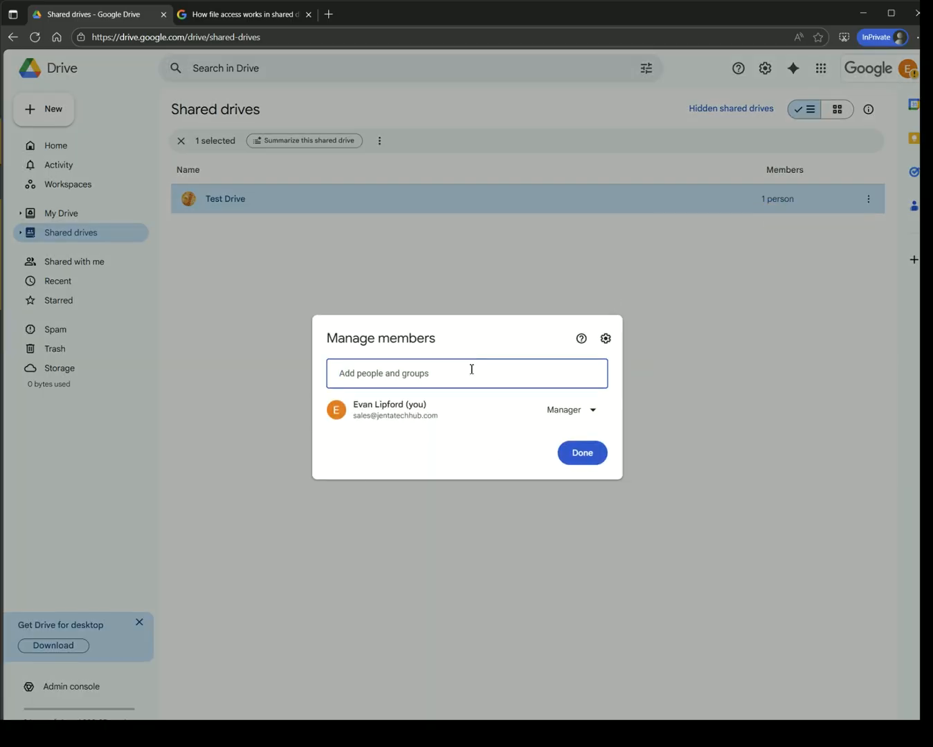
click(858, 234)
Review the access, role permission and download options in Test Drive's shared drive settings
click(869, 203)
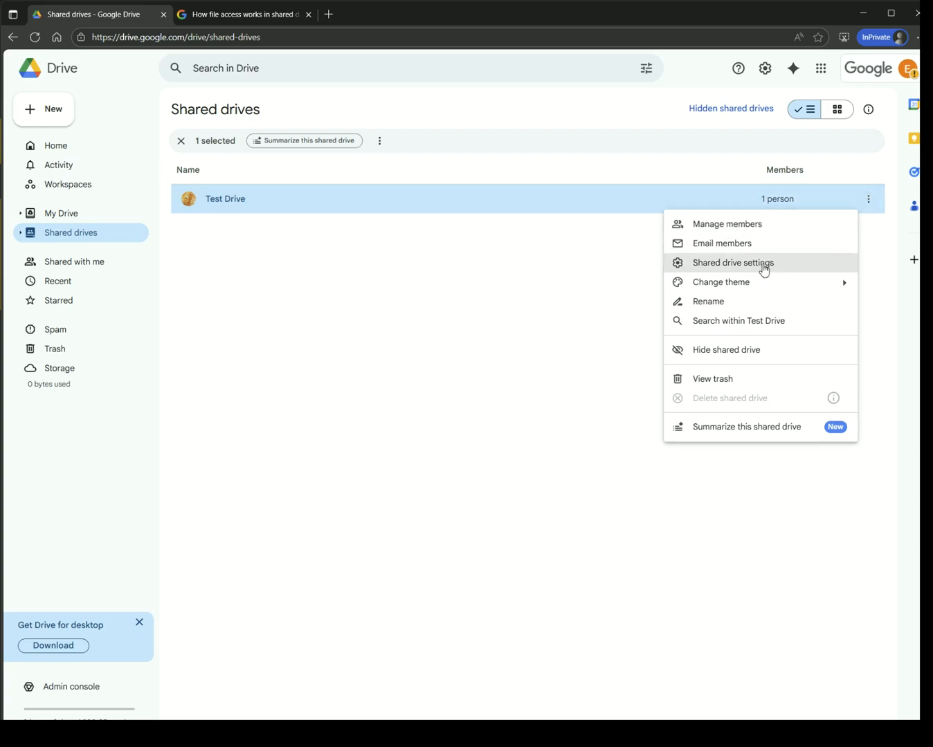
click(764, 267)
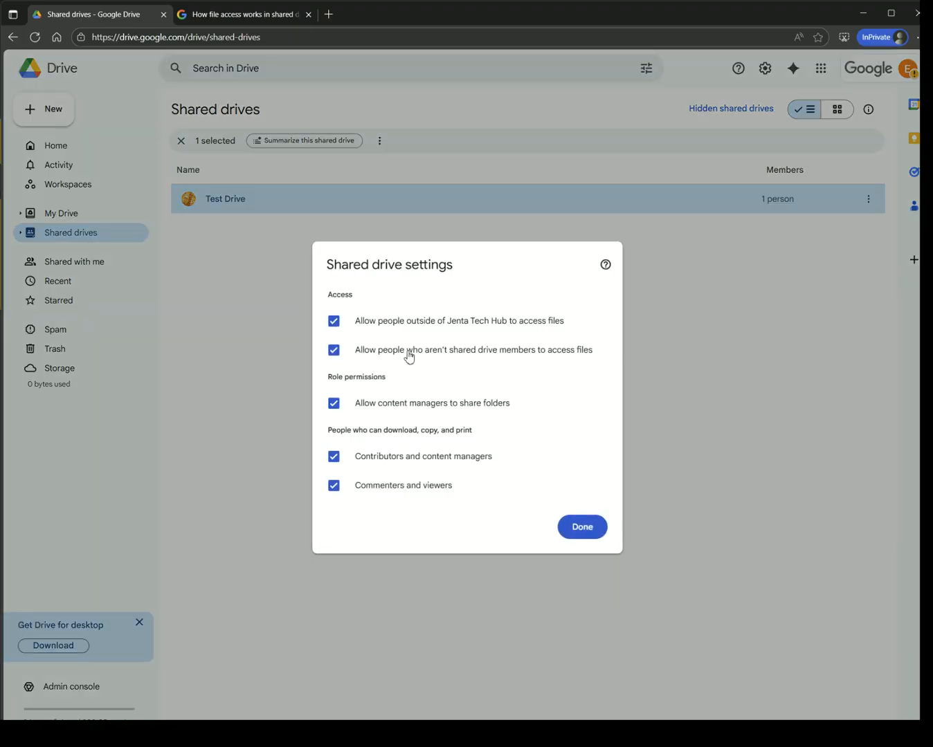
click(734, 350)
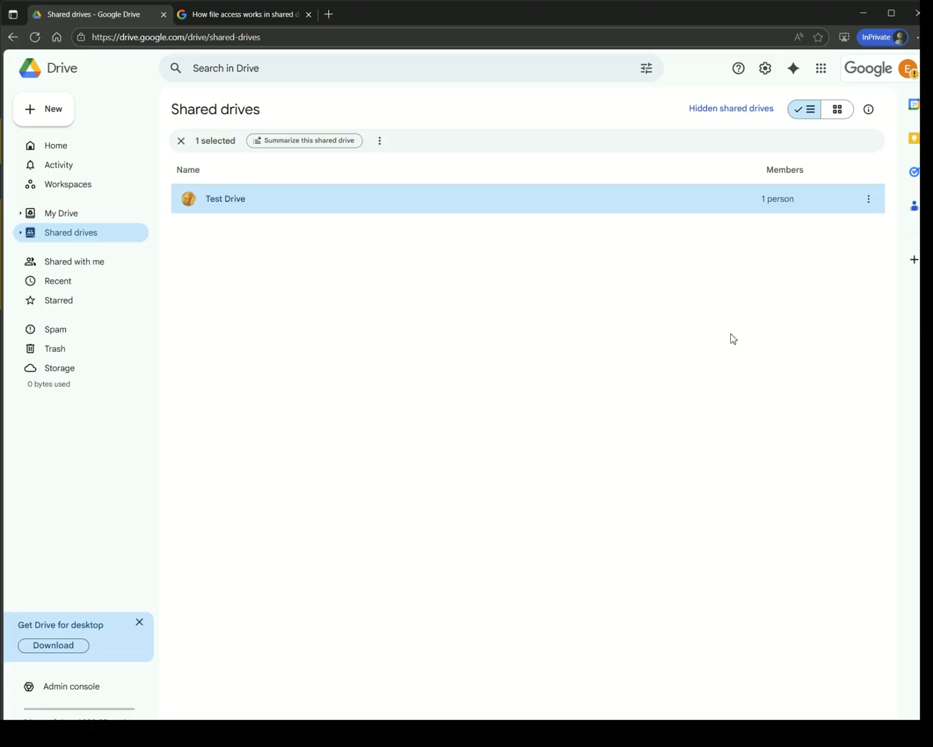
Open Test Drive to view its contents and return to the list of shared drives
click(732, 337)
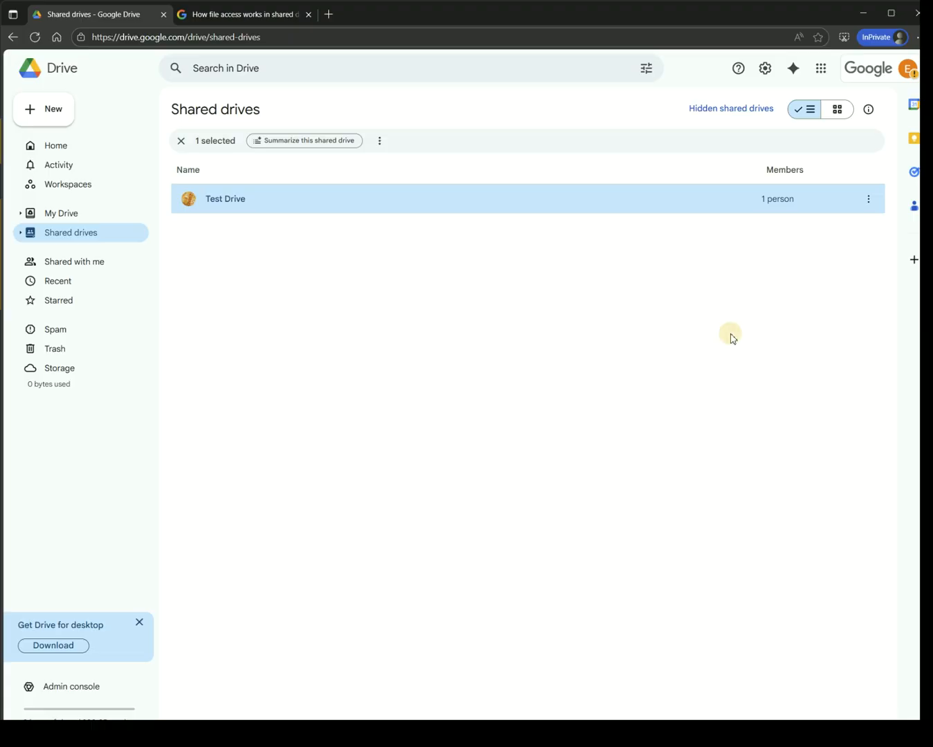
double_click(217, 211)
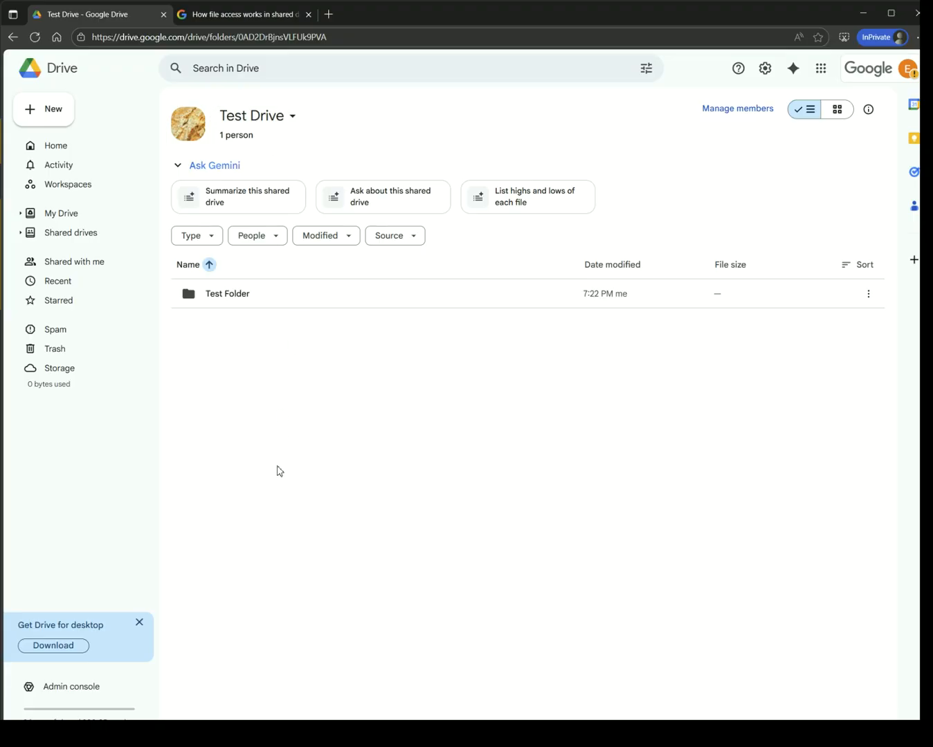
click(95, 239)
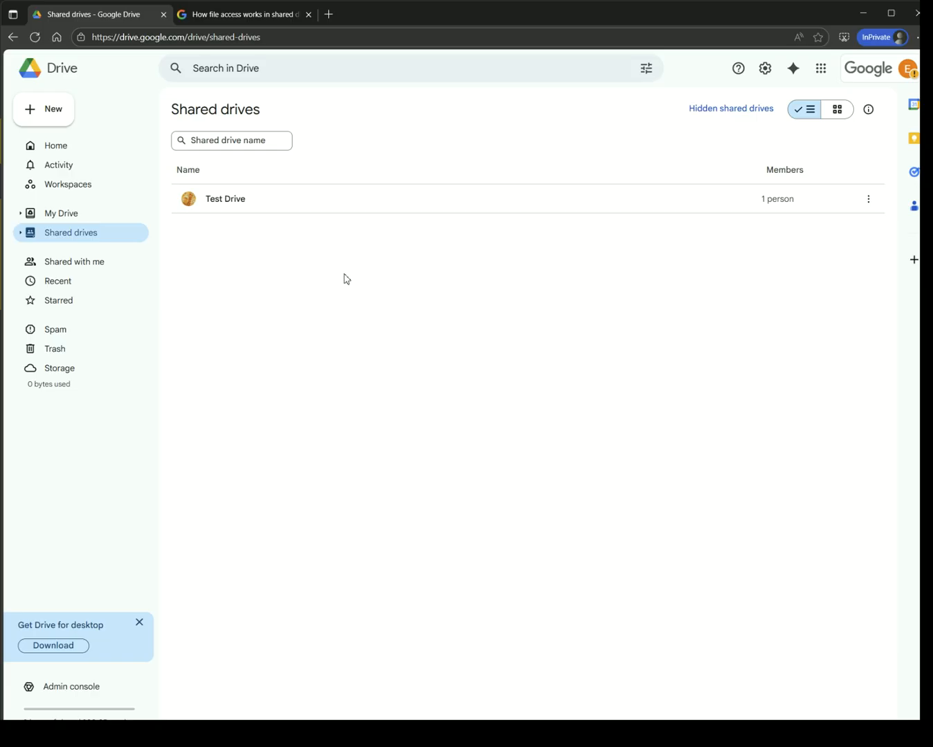
Show the access levels that can be assigned to the existing member of Test Drive
click(869, 203)
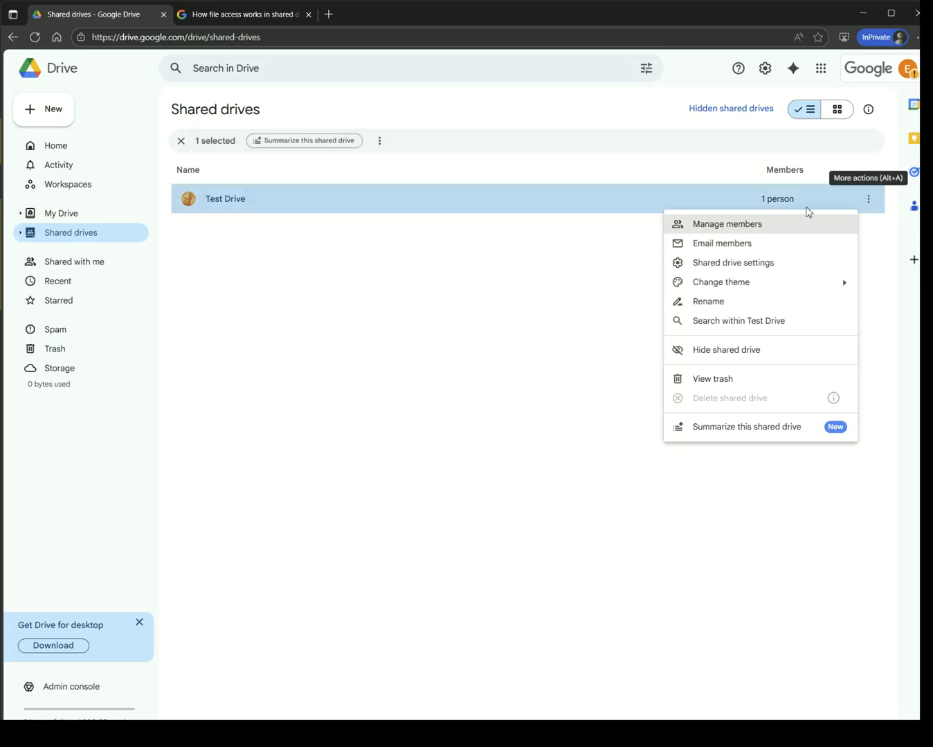
click(768, 224)
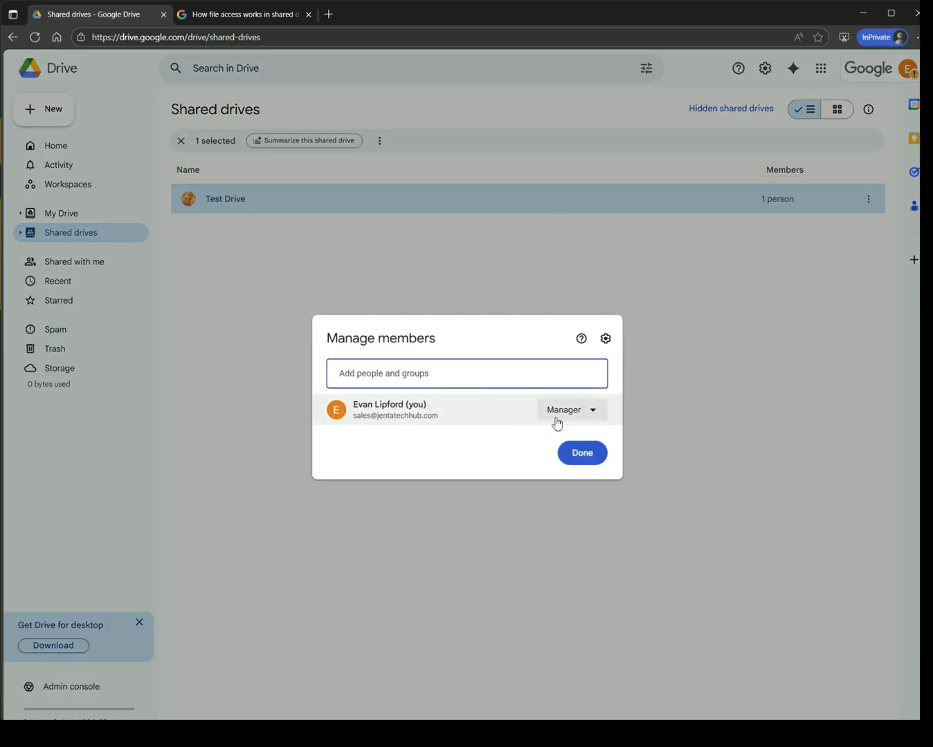
click(557, 415)
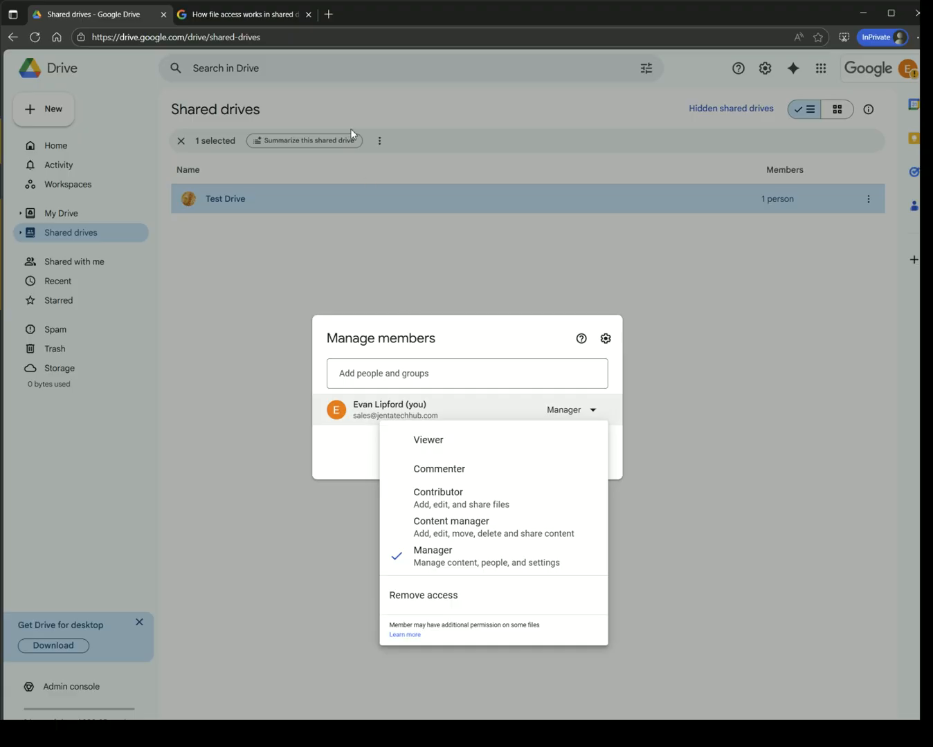
Switch to the Google Workspace Learning Center article and compare each access level in the member permissions table
click(229, 15)
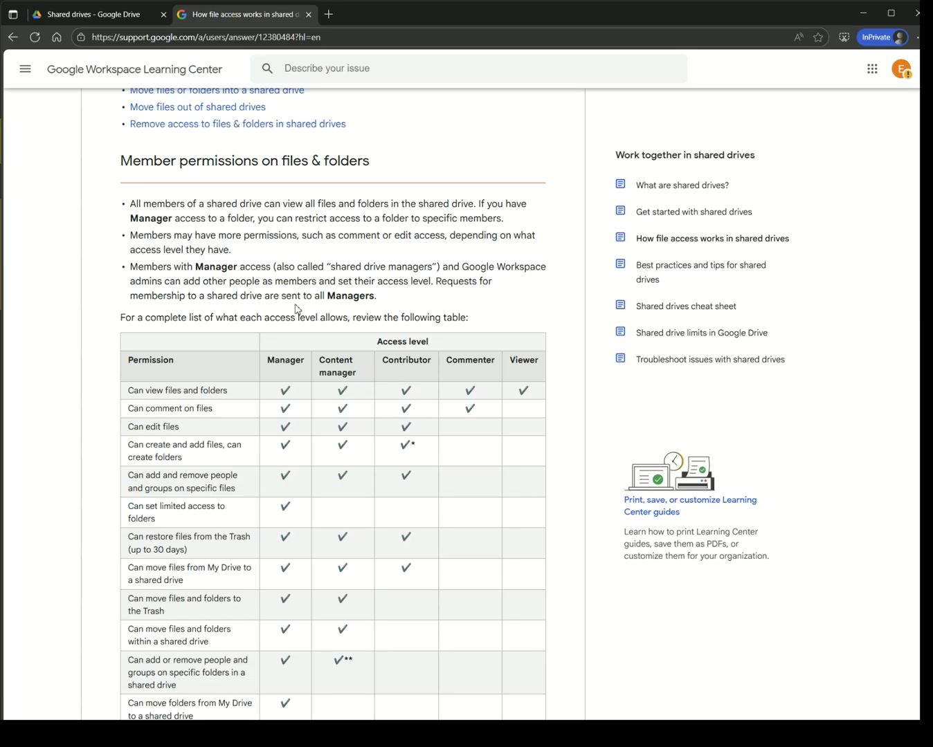
scroll(298, 307, down, 2)
scroll(252, 312, down, 2)
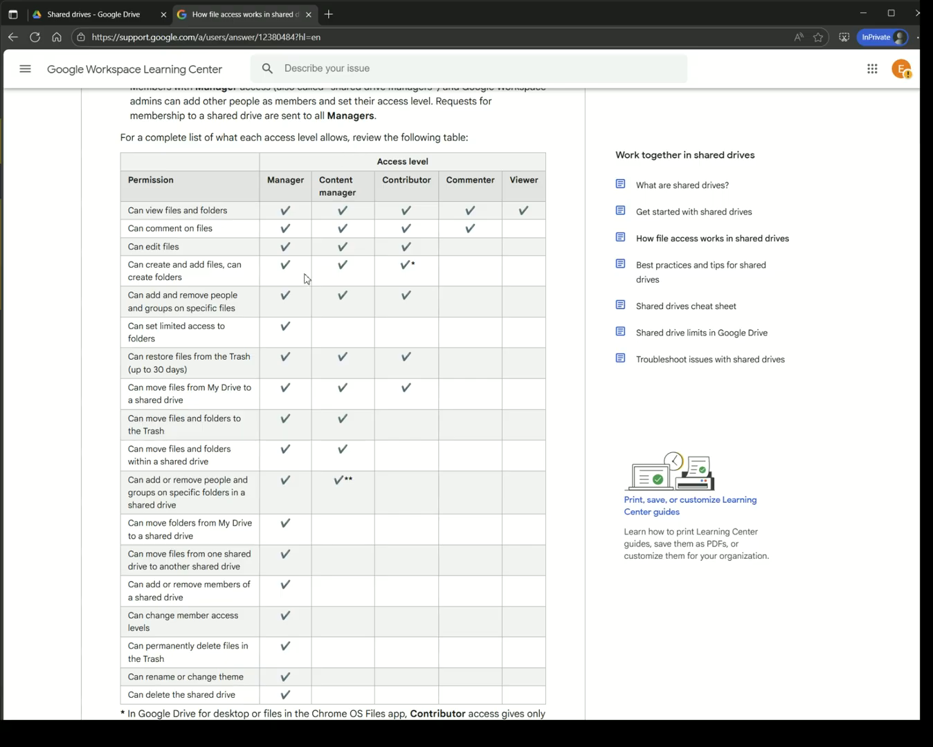
scroll(305, 278, down, 2)
scroll(299, 268, up, 2)
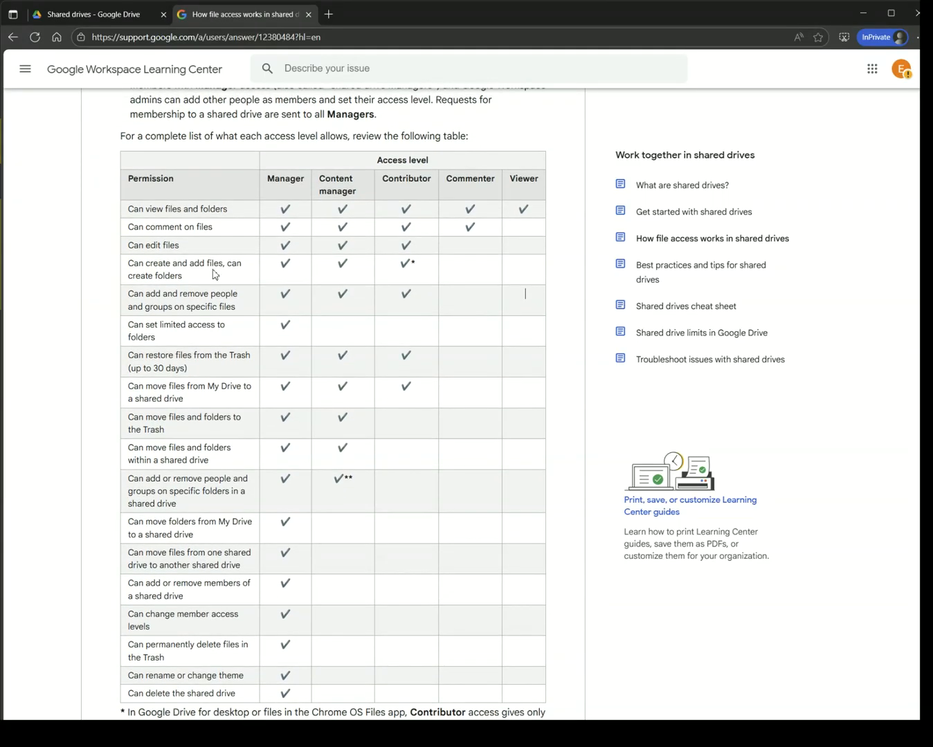
scroll(219, 290, down, 1)
scroll(218, 291, up, 1)
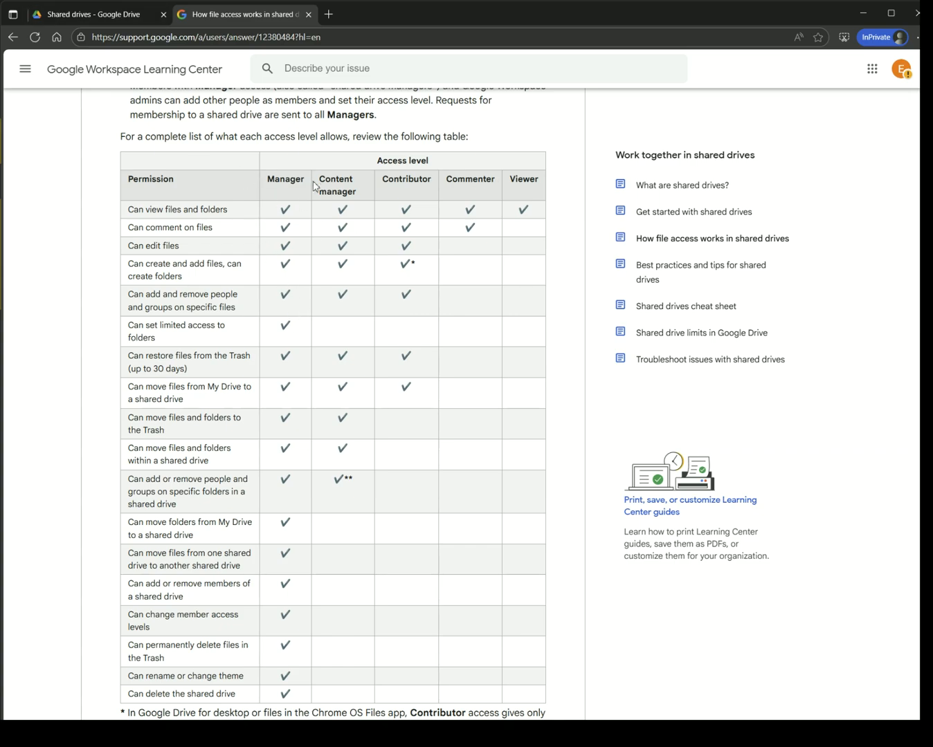
Switch back to Google Drive, close the member management dialog and deselect Test Drive
click(86, 14)
click(474, 281)
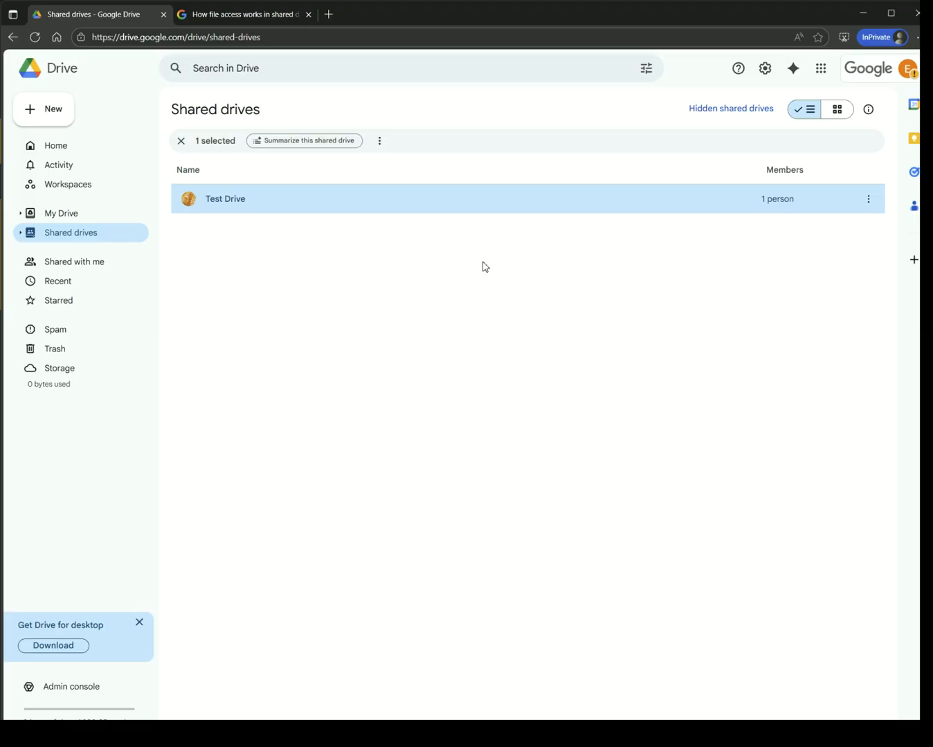
click(485, 268)
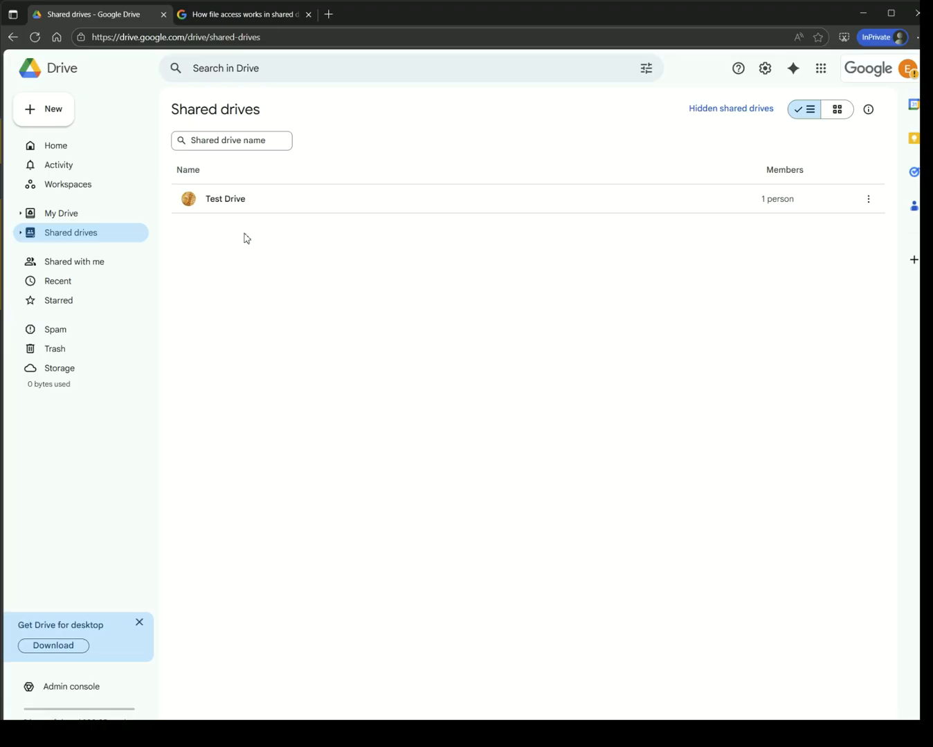
Reopen Test Drive's member management to review the role choices for the existing member, and close it unchanged
click(865, 199)
click(795, 222)
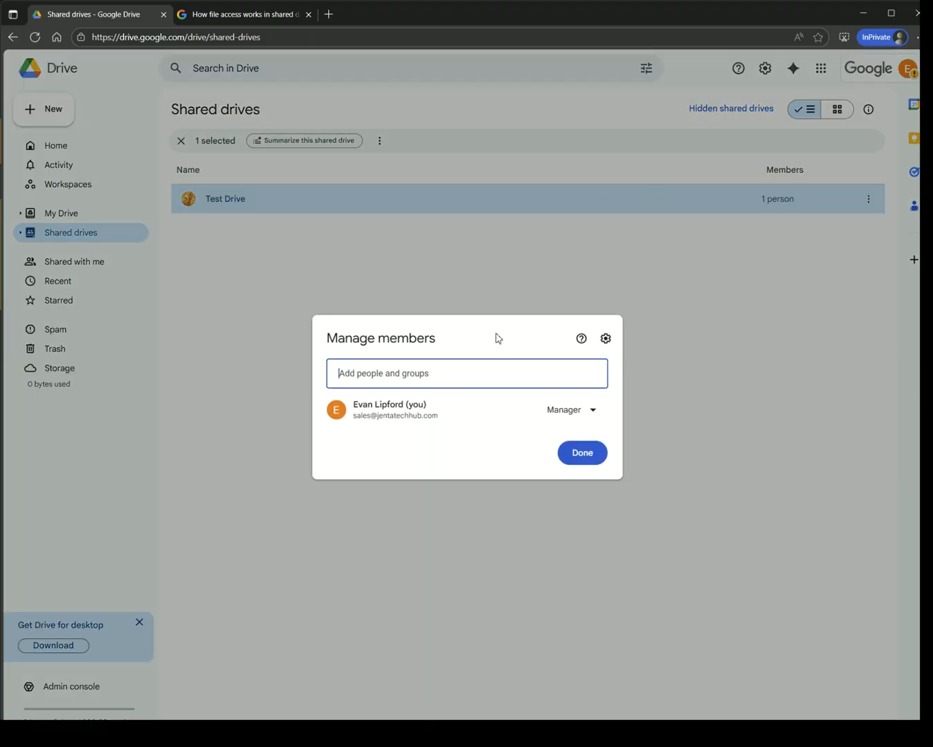
click(541, 414)
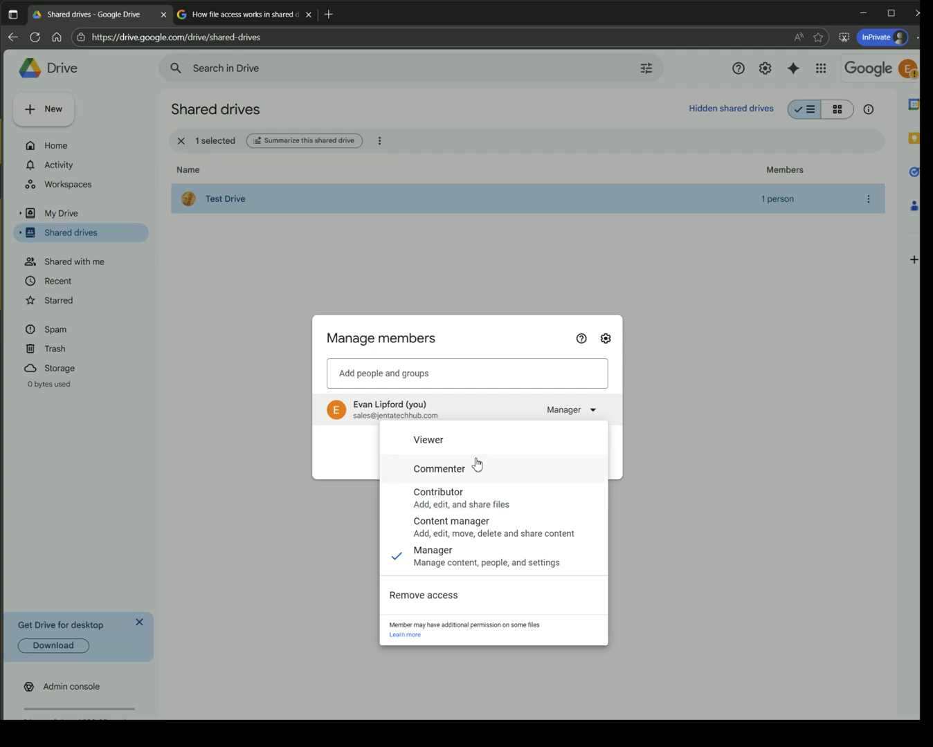
click(787, 261)
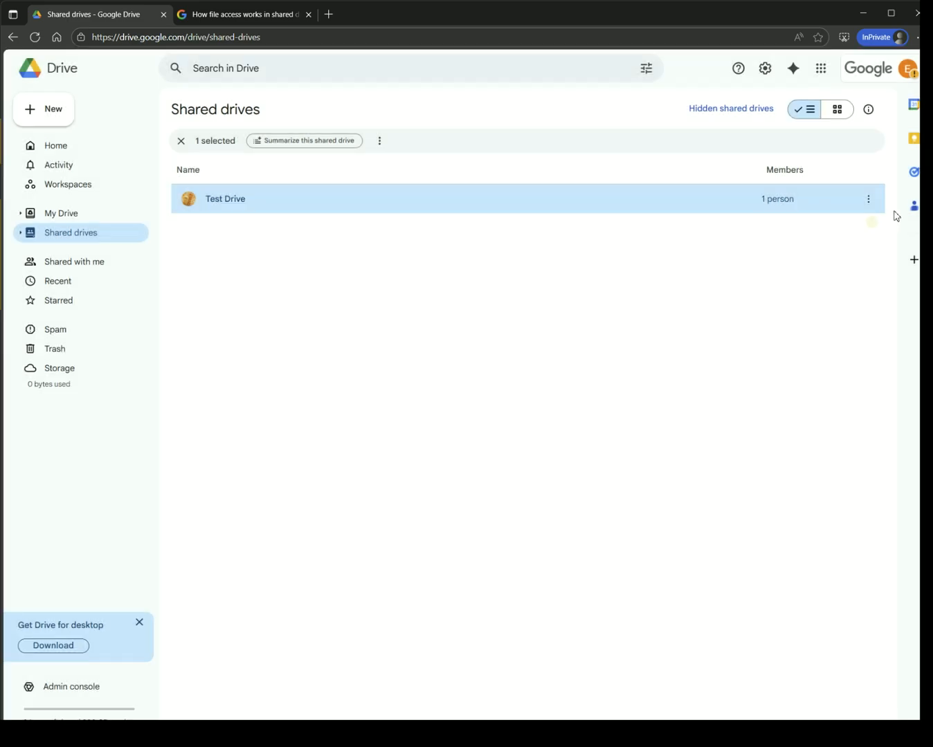
Check Test Drive's shared drive settings for content manager sharing and outside access, and close them unchanged
click(869, 199)
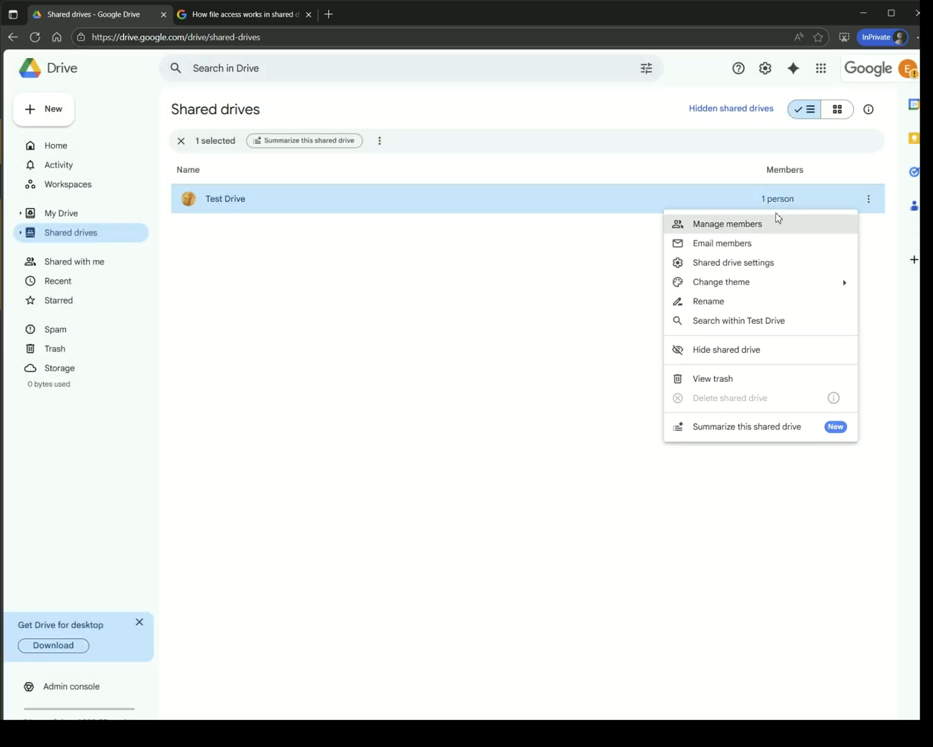
click(768, 268)
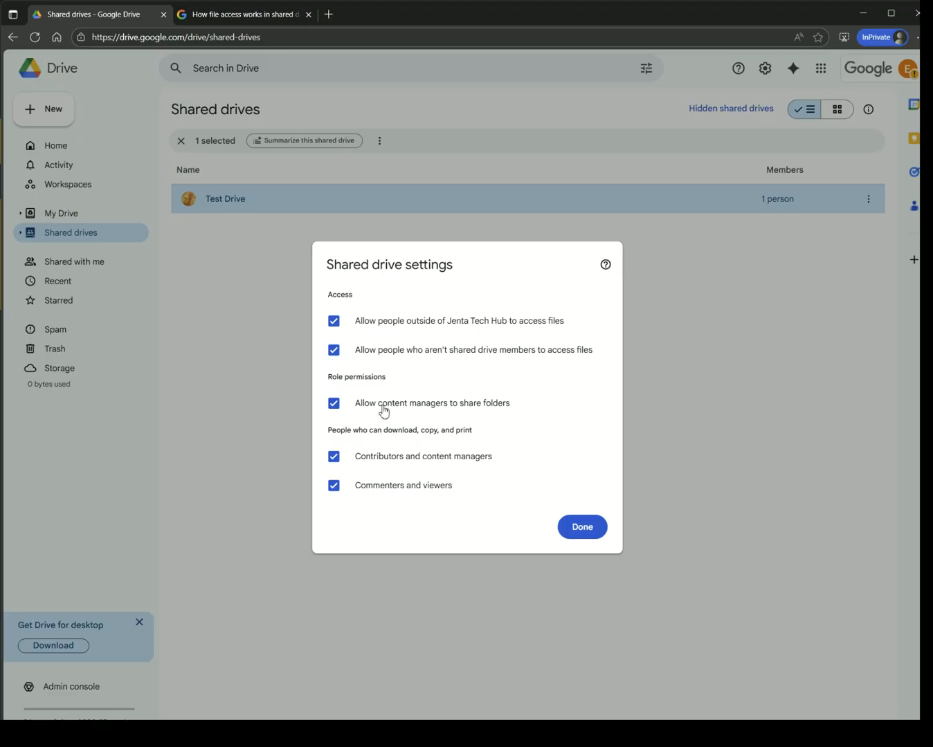
click(738, 242)
Review the Content manager and Manager roles offered for the existing member of Test Drive, and close the dialog
click(872, 203)
click(758, 227)
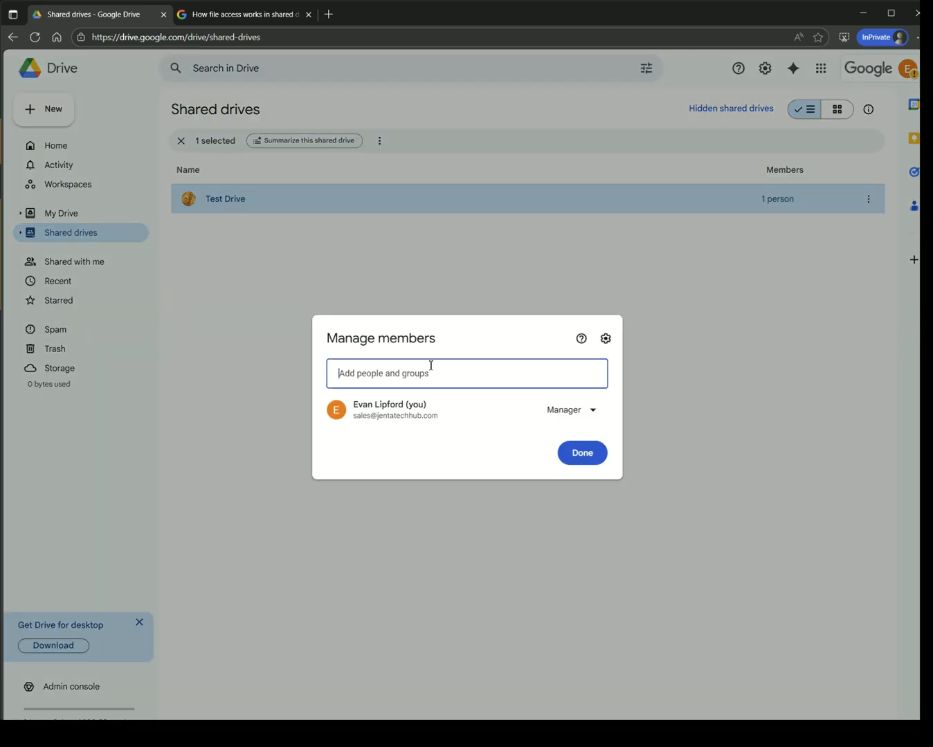
click(593, 413)
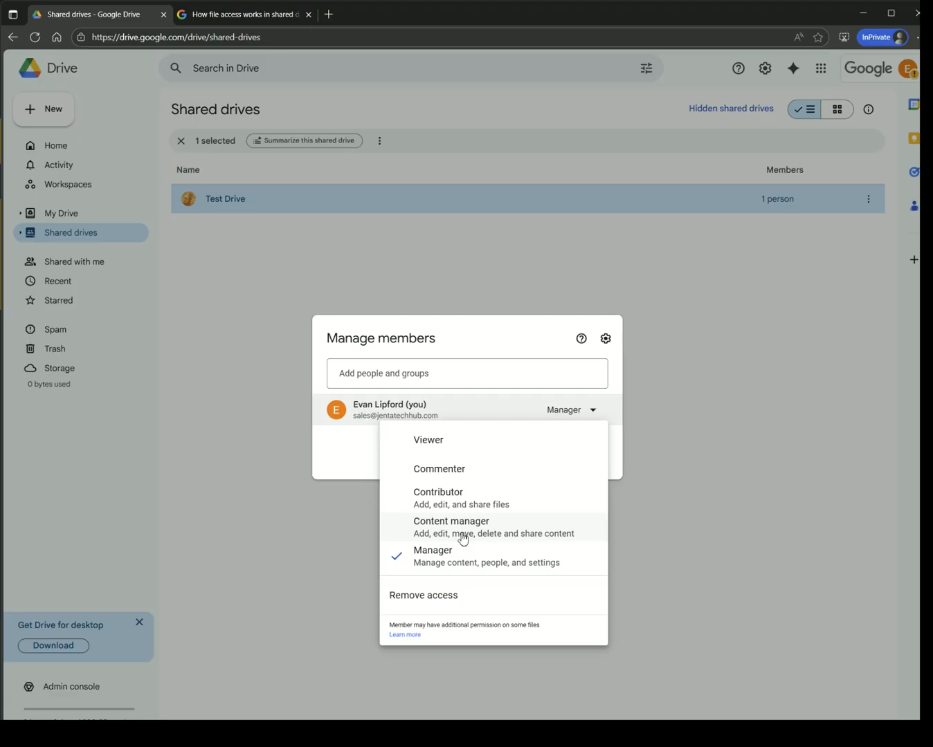
click(848, 215)
click(850, 215)
Examine the role permission and download, copy and print options in Test Drive's settings, and deselect the drive
click(865, 203)
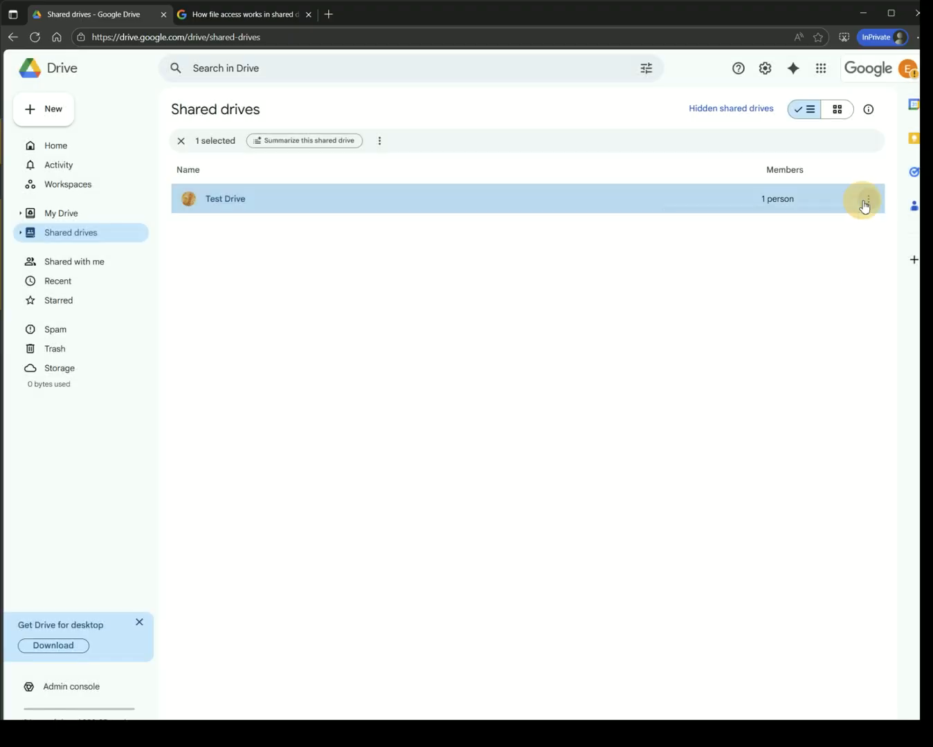
click(746, 263)
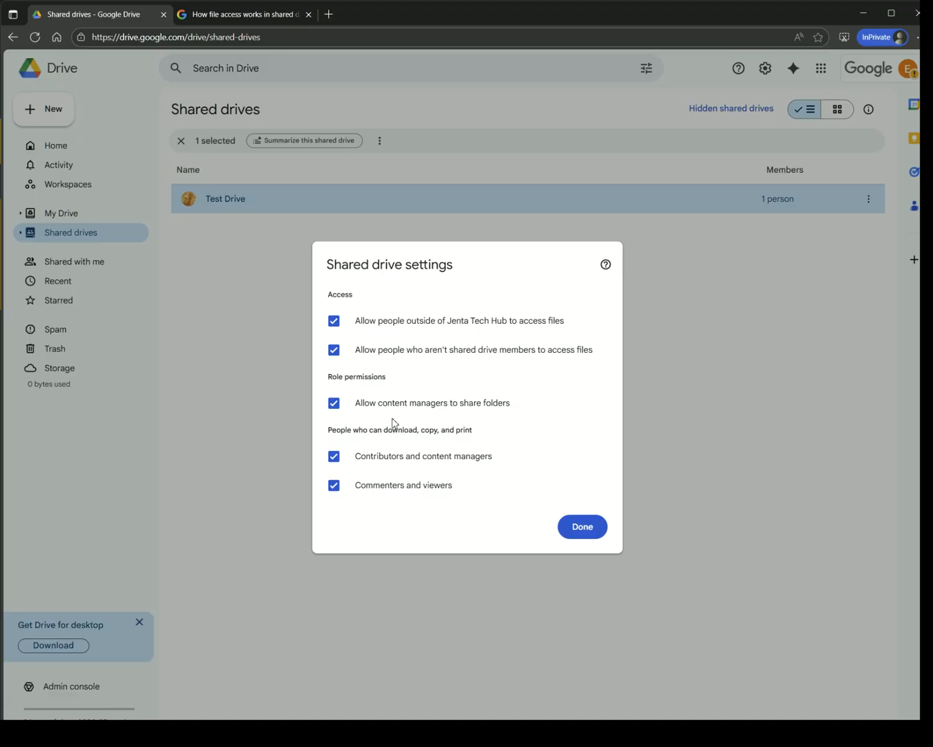
click(730, 300)
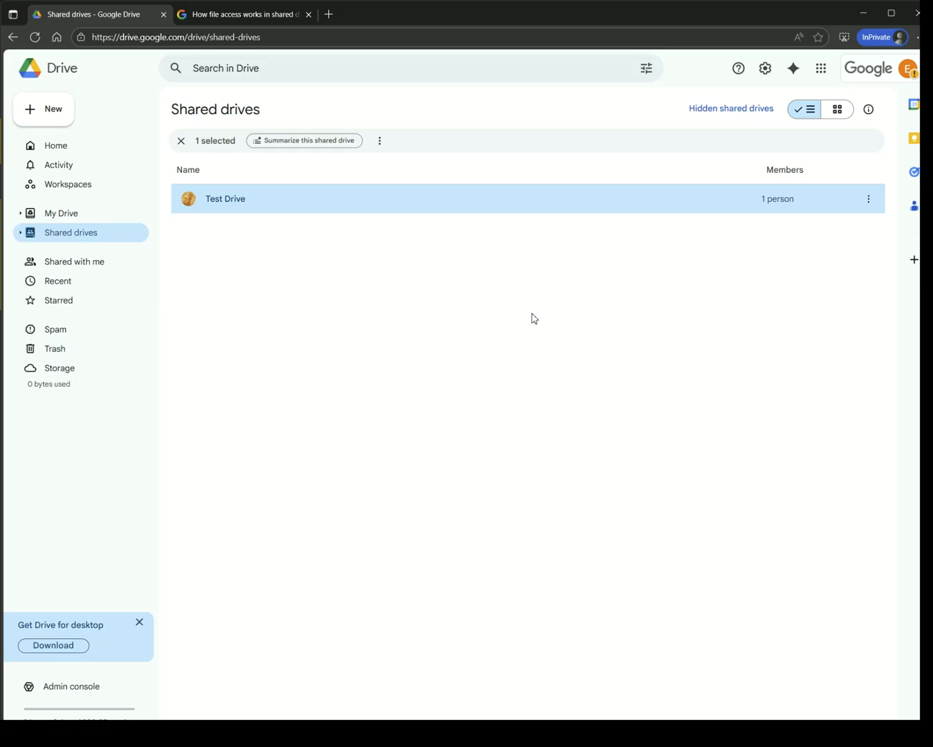
click(533, 318)
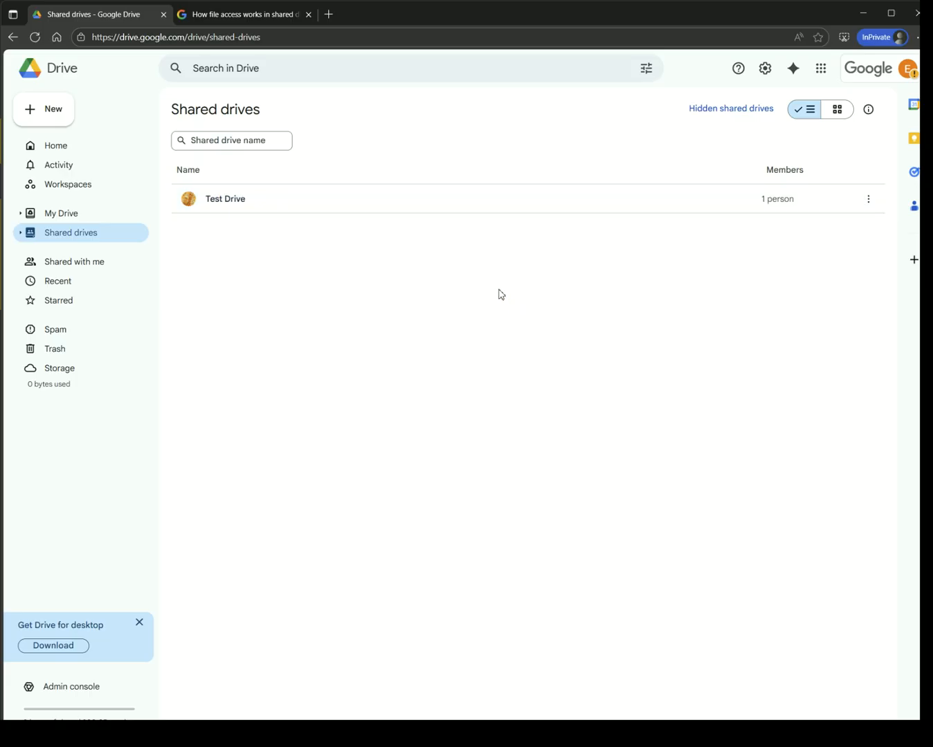
Show the available actions for Test Drive
click(868, 200)
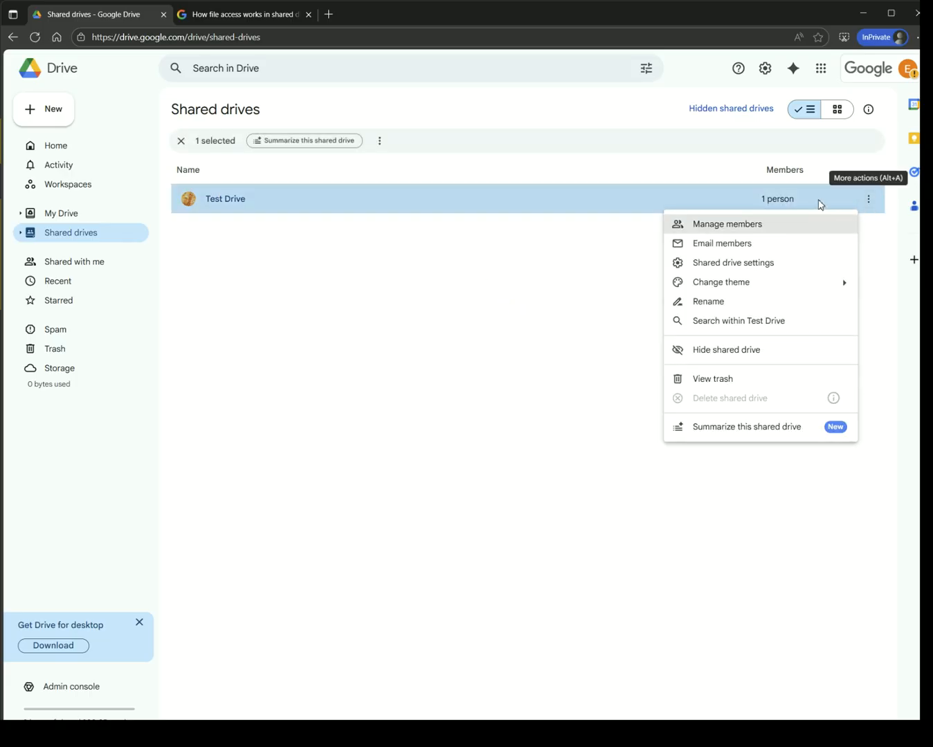